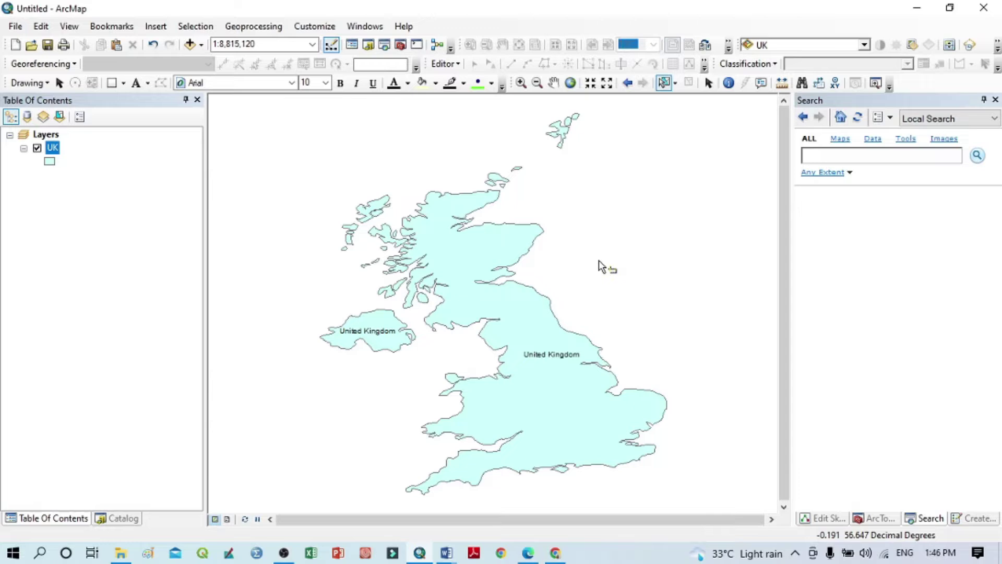
- List the Add Data options: Add Data, Add Basemap and Add Data From ArcGIS Online
left_click(202, 47)
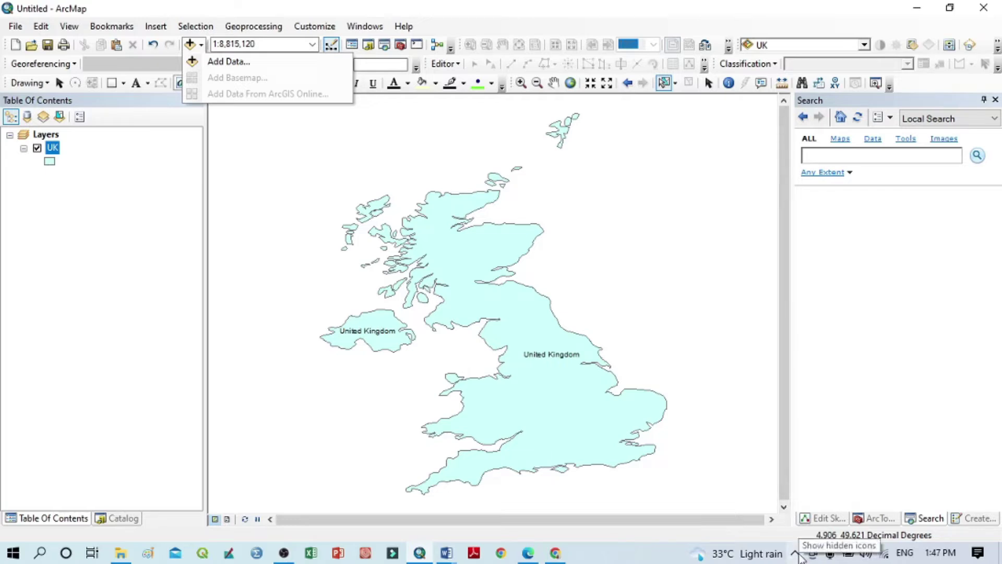
- Test the ArcGIS Online connection from the tray's ArcGIS Connection icon, then dismiss the confirmation
left_click(799, 555)
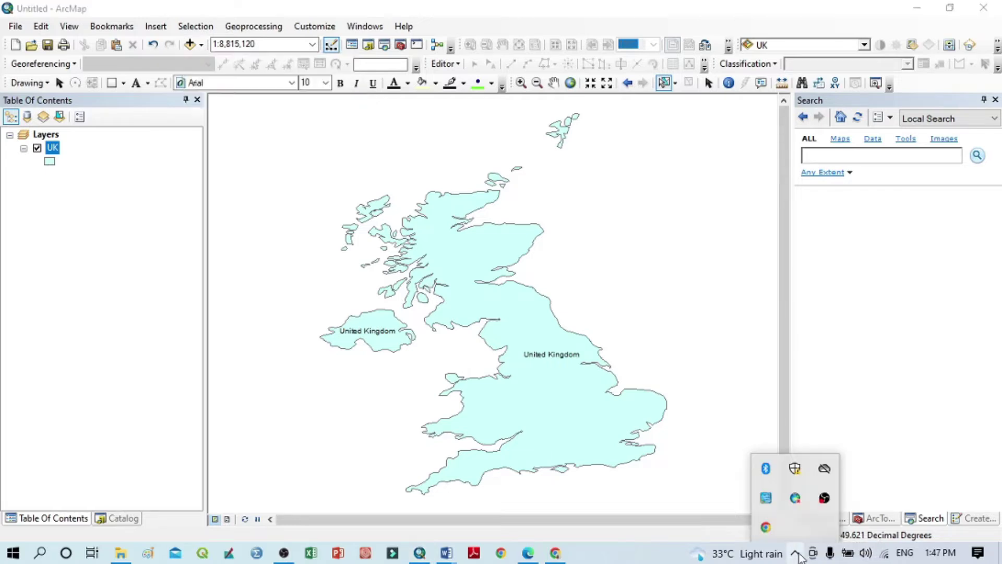
right_click(796, 498)
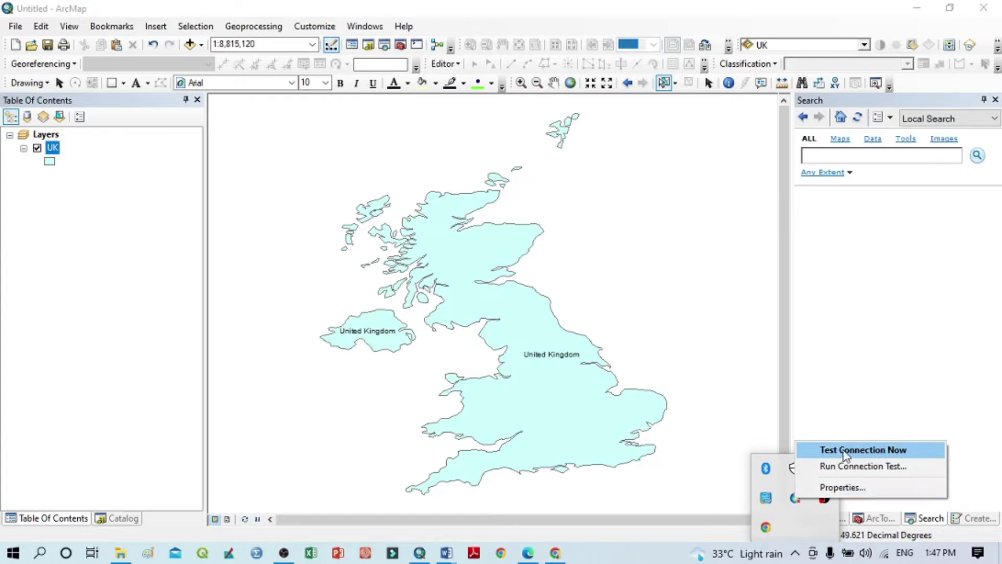
left_click(880, 453)
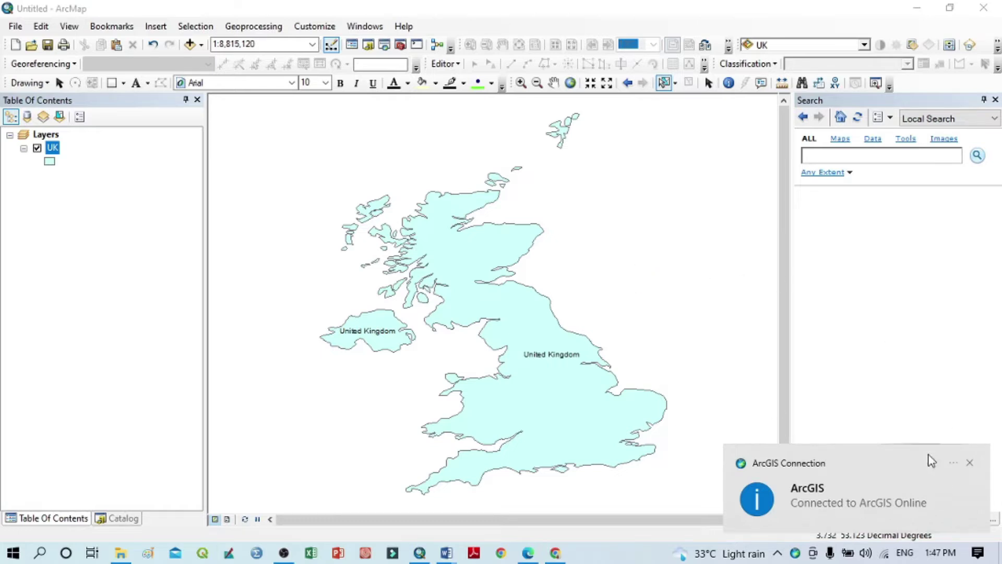
left_click(969, 463)
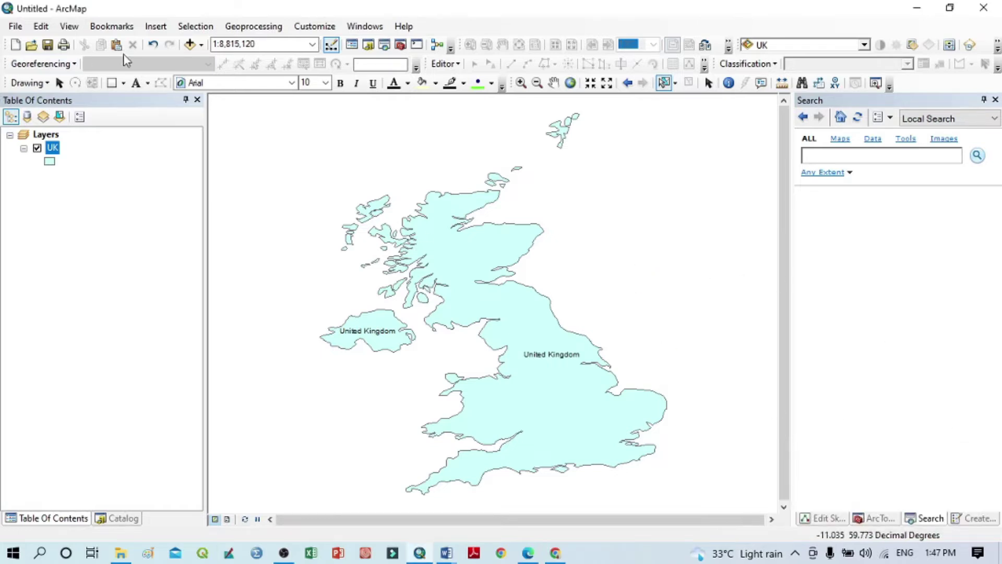
- Pick the Imagery tile in the Add Basemap gallery and add it to the map
left_click(202, 47)
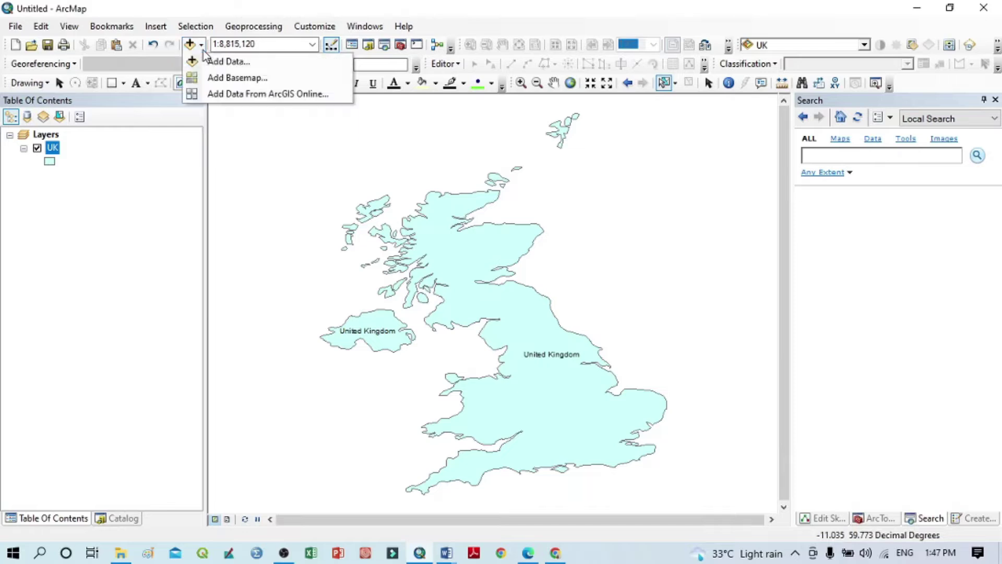
left_click(237, 78)
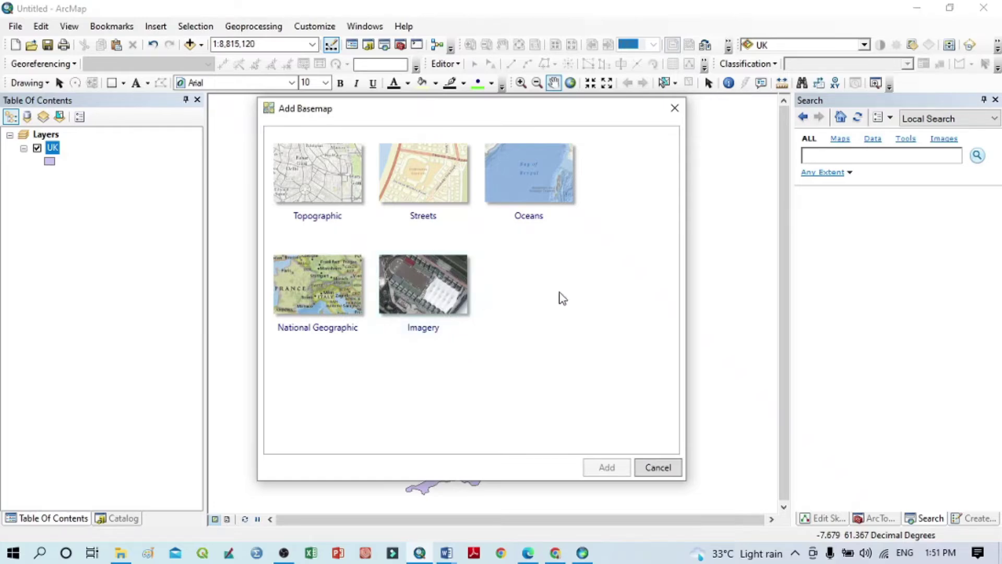
left_click(414, 290)
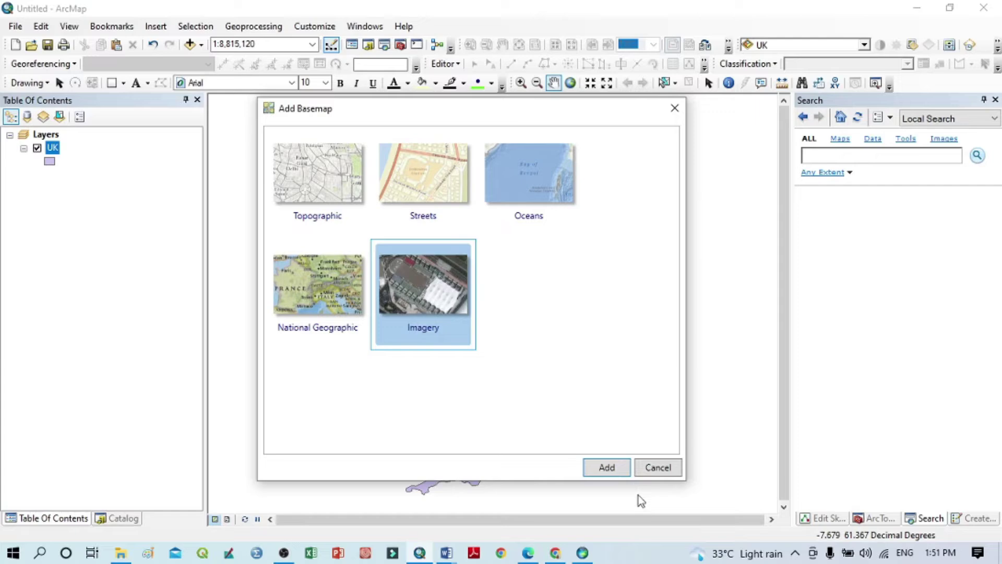
left_click(606, 467)
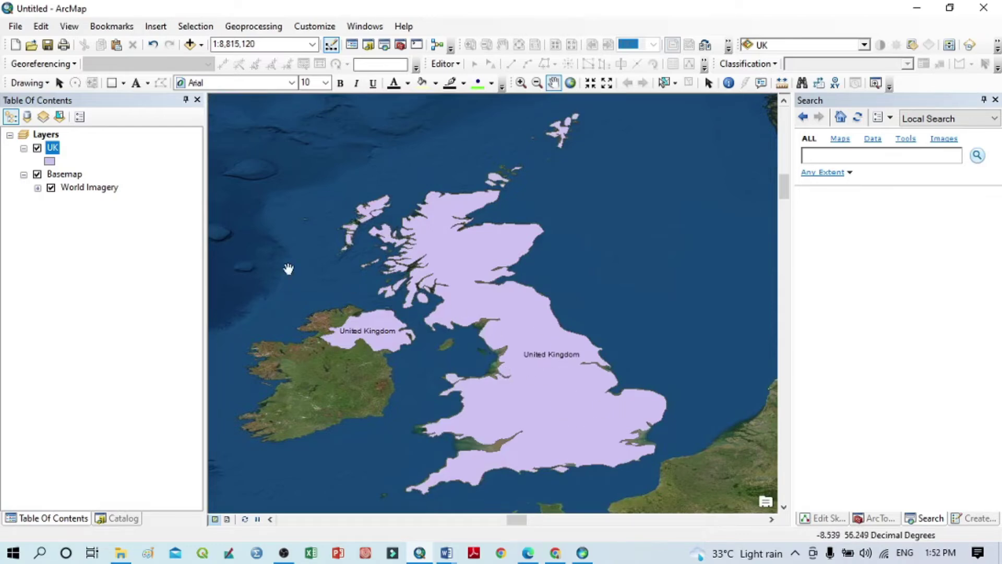
- Bring up the Symbol Selector for the UK layer from its symbol patch
left_click(51, 160)
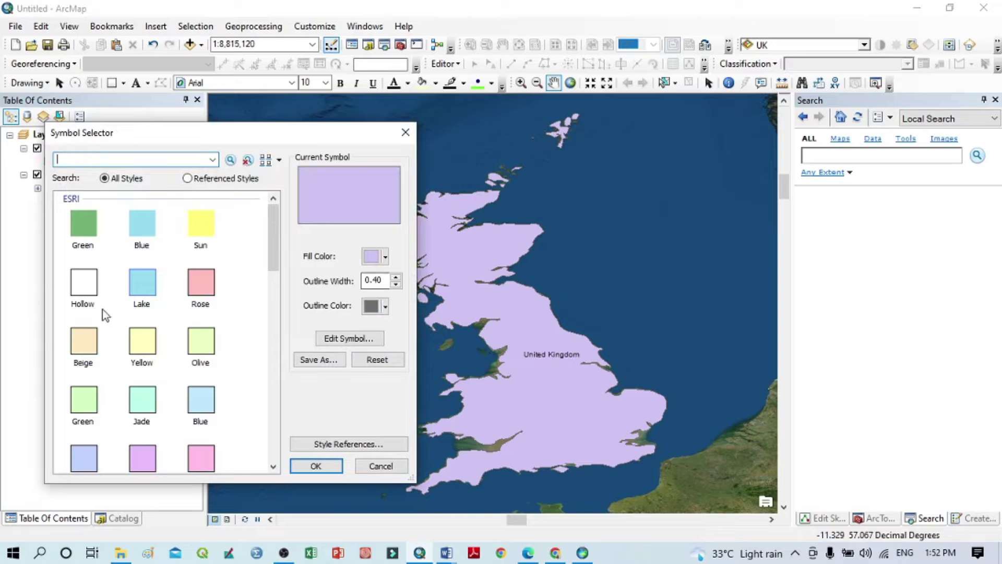
- Give the UK layer a Hollow fill with a red outline of width 2
left_click(89, 287)
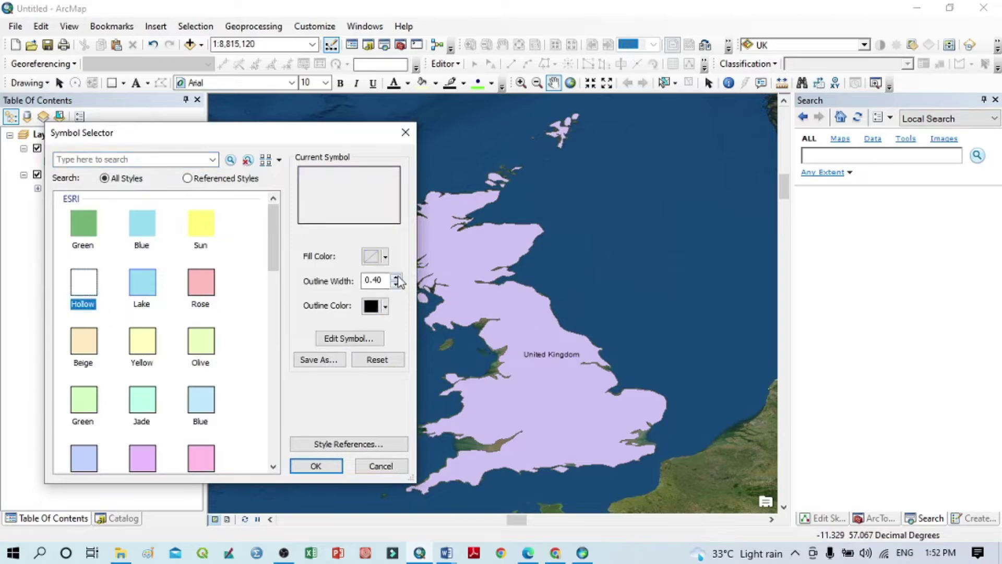
key("Tab")
type("2")
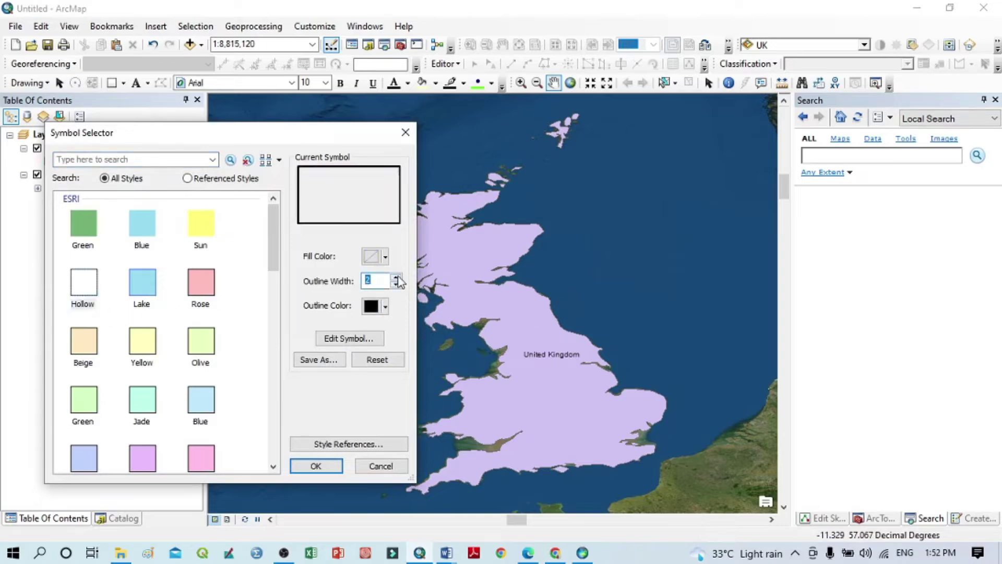
left_click(385, 306)
left_click(386, 370)
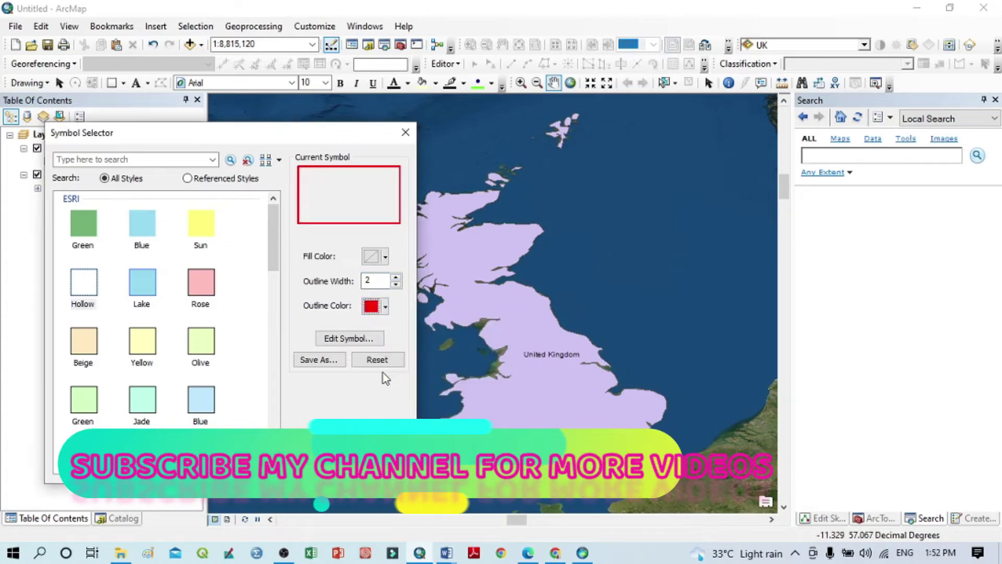
left_click(334, 467)
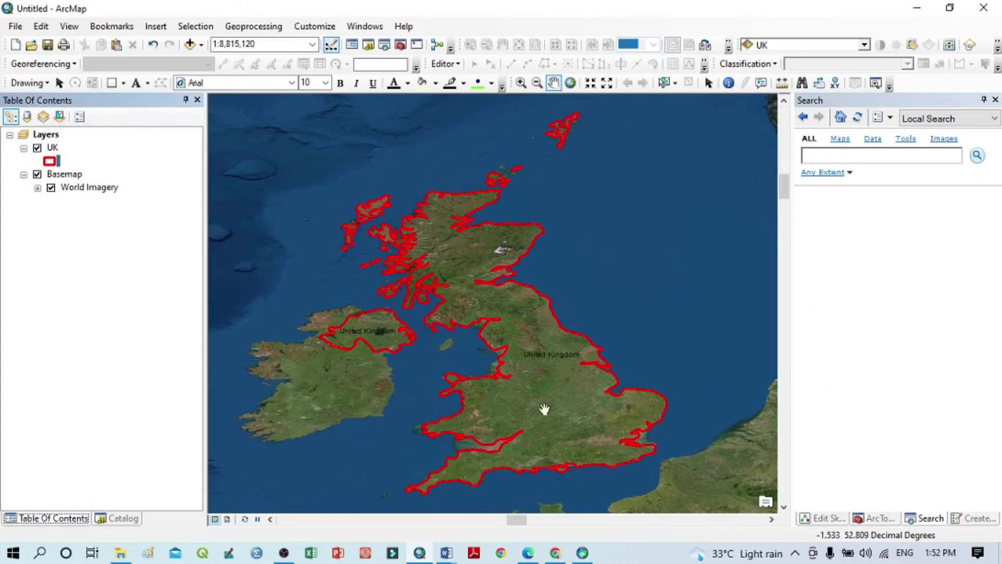
- Pan and zoom the imagery from southern England and the Isle of Wight into London
scroll(545, 419, "up", 3)
scroll(545, 419, "down", 6)
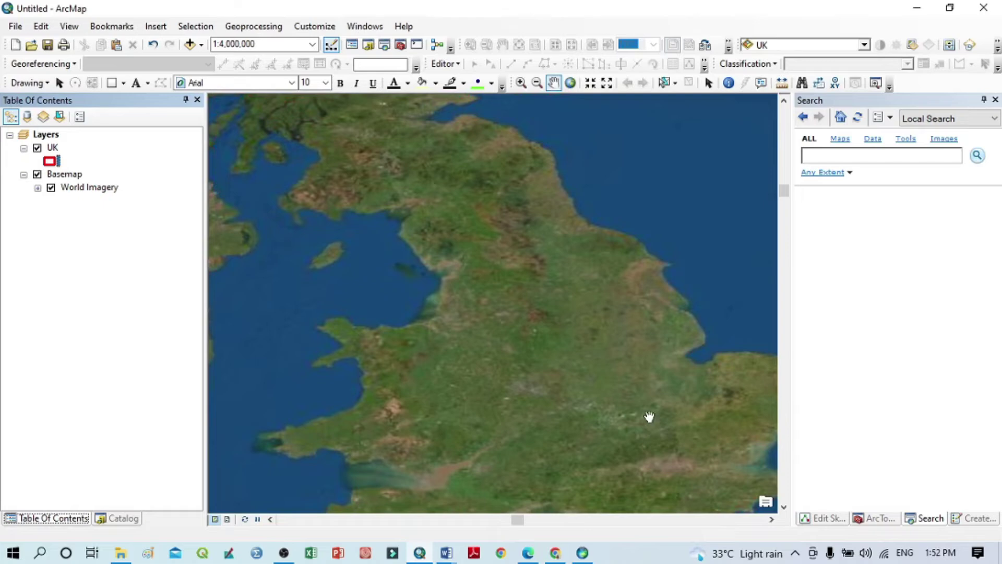
left_click_drag(649, 417, 641, 393)
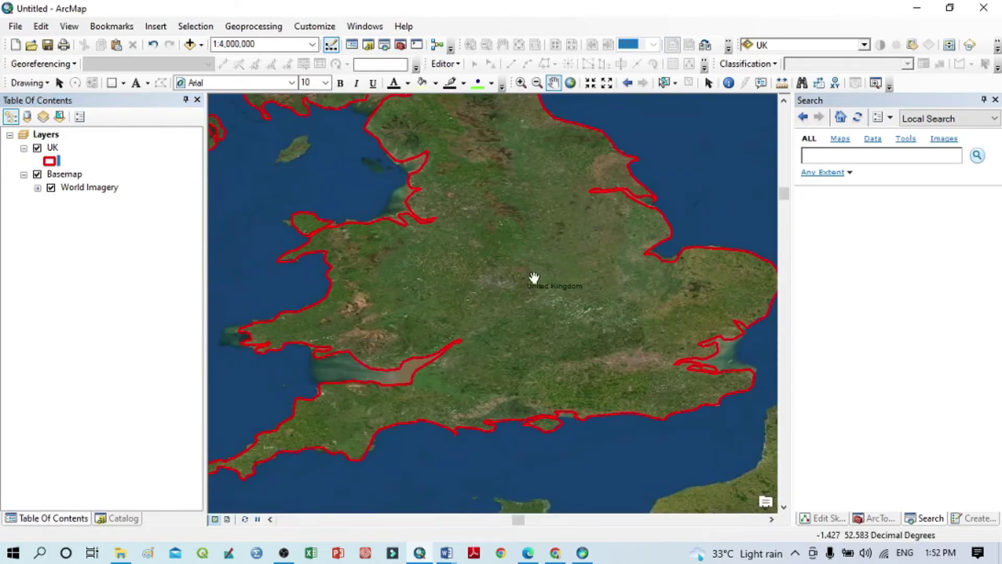
scroll(534, 277, "up", 2)
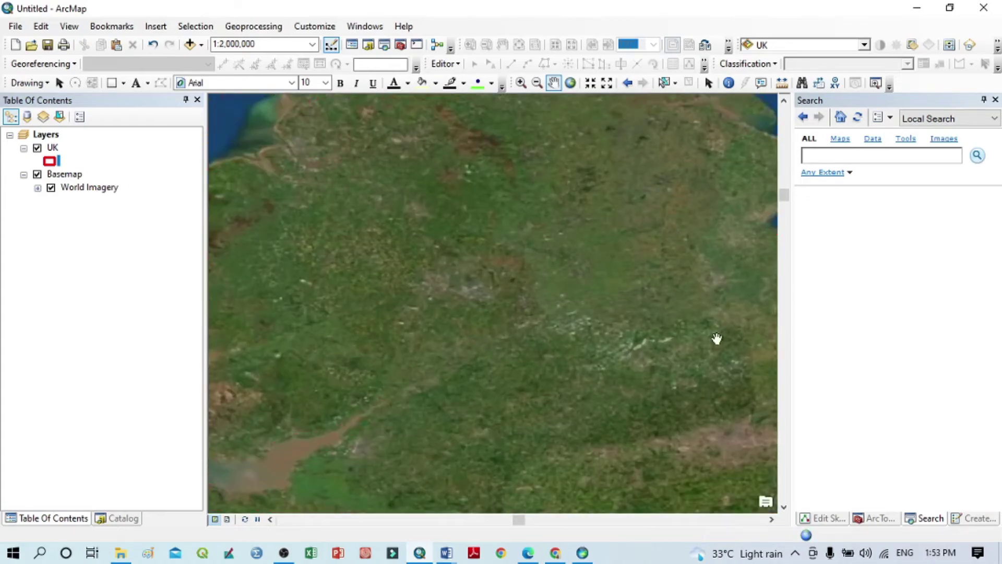
left_click_drag(716, 339, 500, 168)
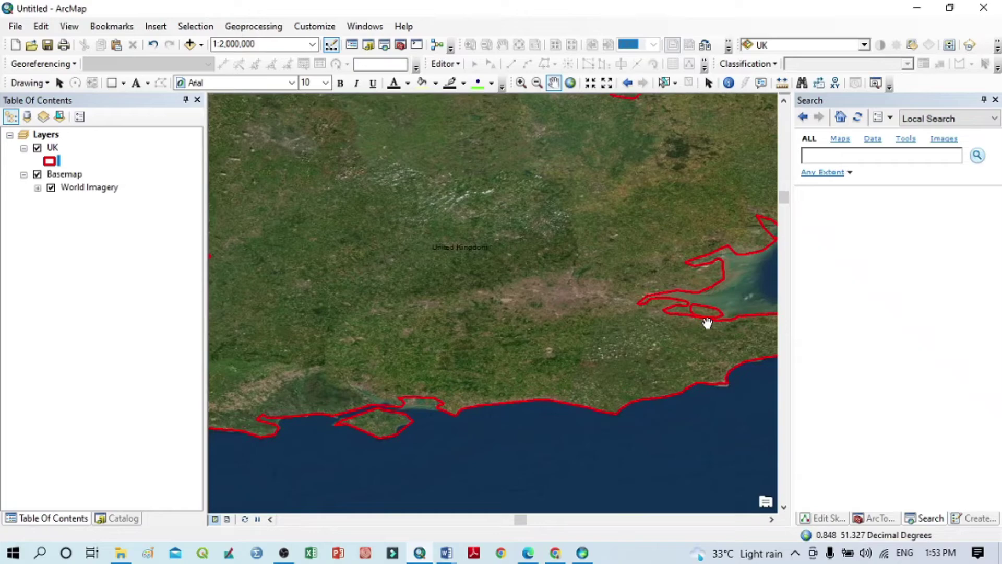
scroll(554, 297, "up", 4)
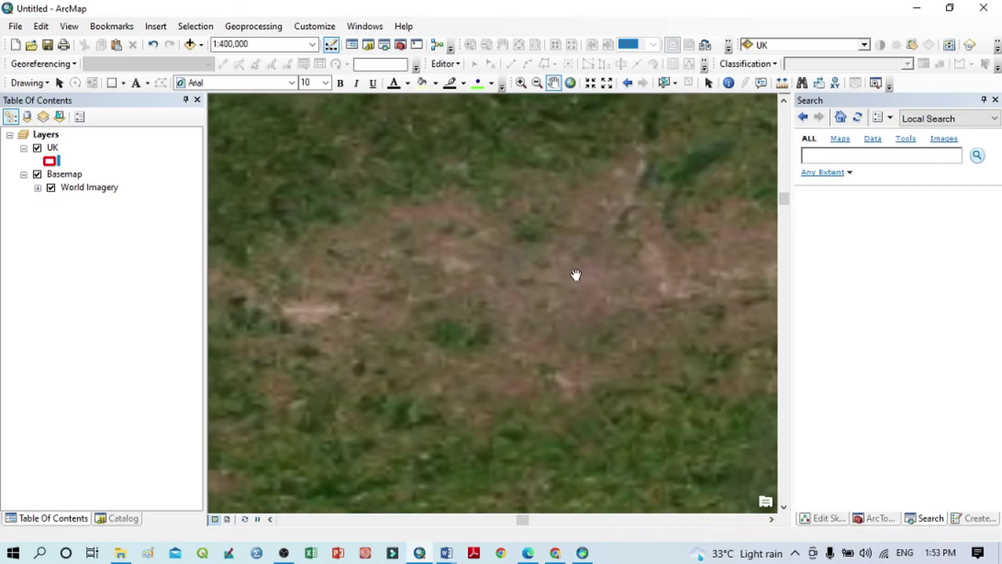
scroll(532, 289, "up", 3)
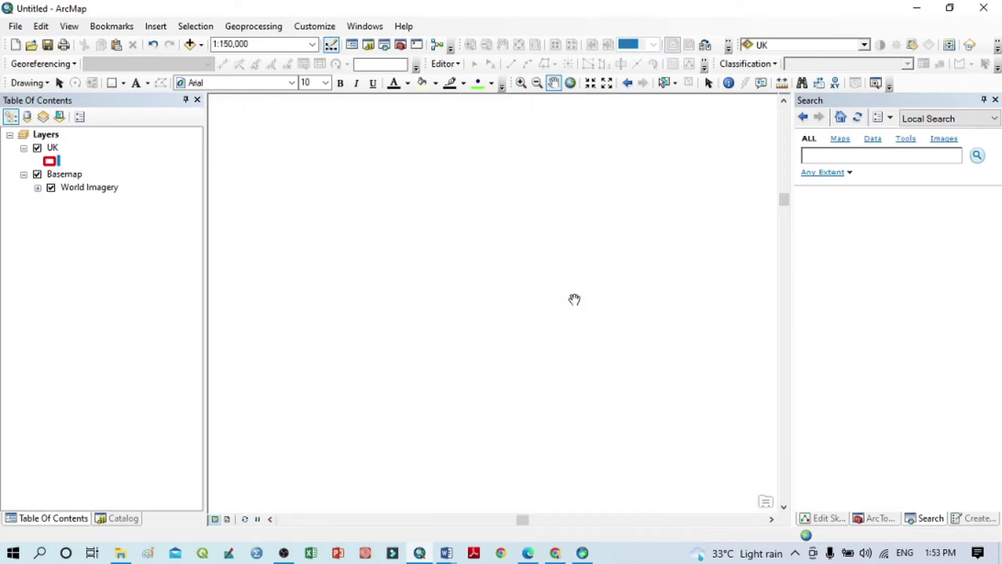
scroll(604, 291, "up", 1)
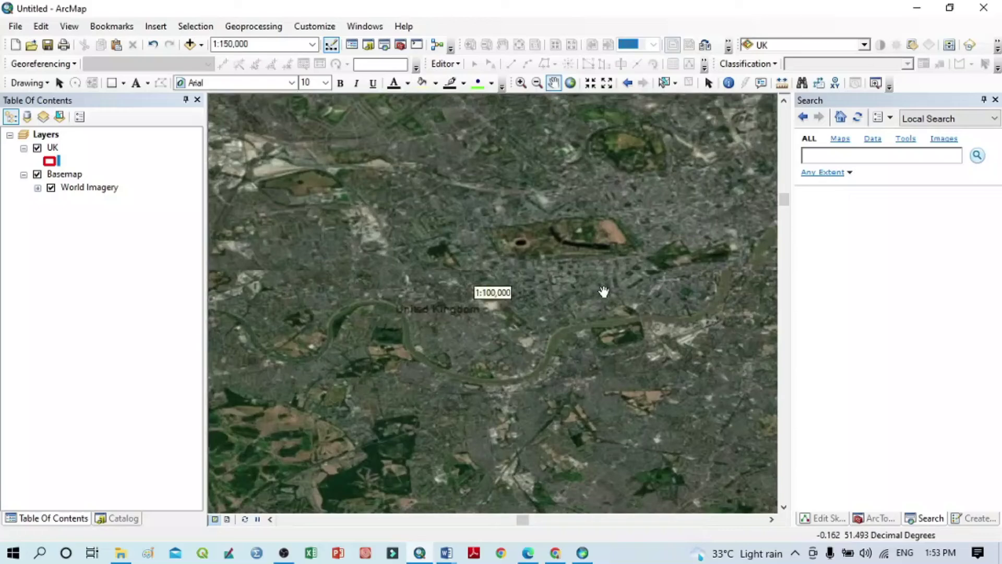
scroll(604, 291, "up", 1)
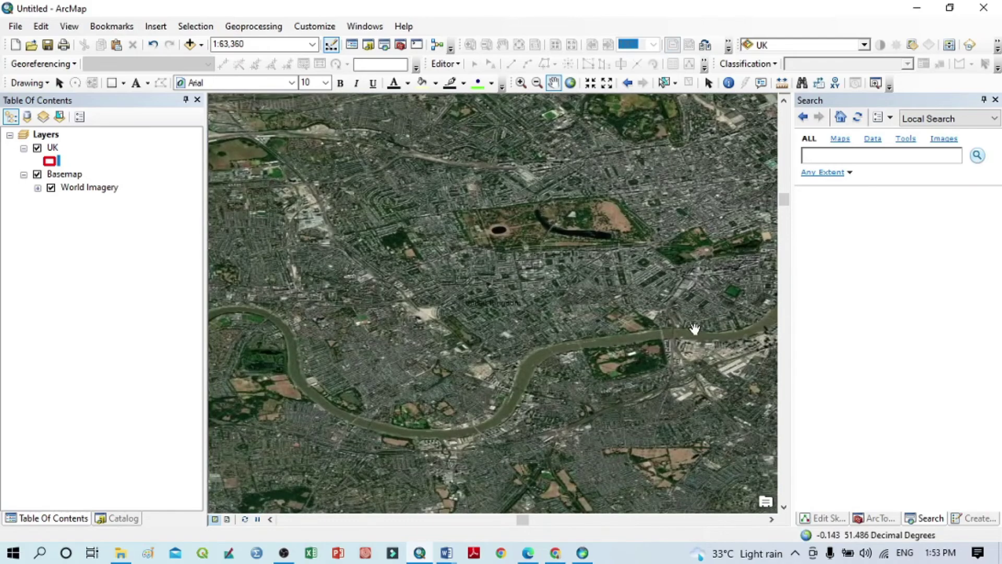
left_click_drag(679, 359, 620, 325)
scroll(621, 325, "up", 5)
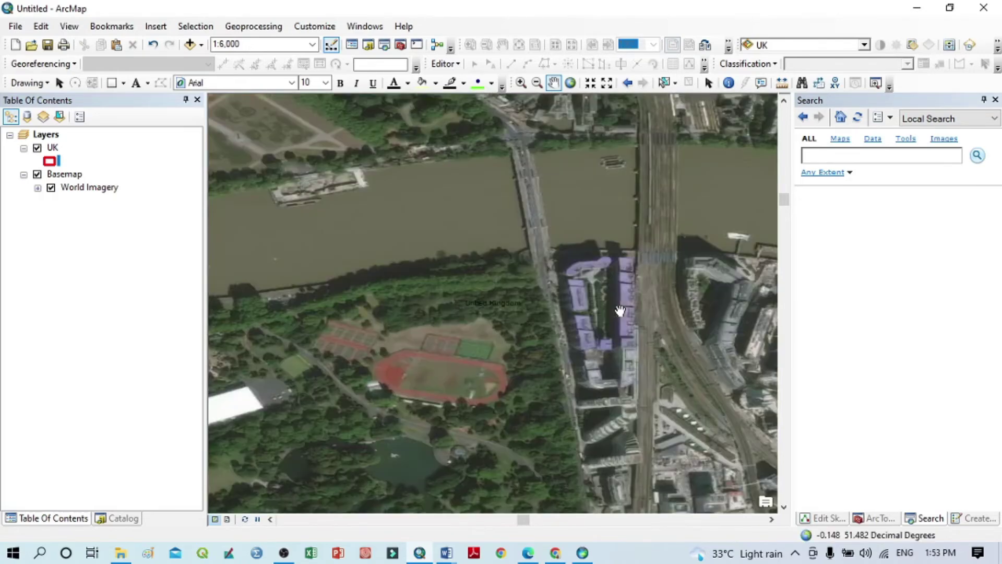
- Follow the Thames across central London to the riverside railway station at about 1:20,000
left_click_drag(660, 210, 638, 343)
left_click_drag(767, 404, 449, 291)
scroll(492, 290, "up", 3)
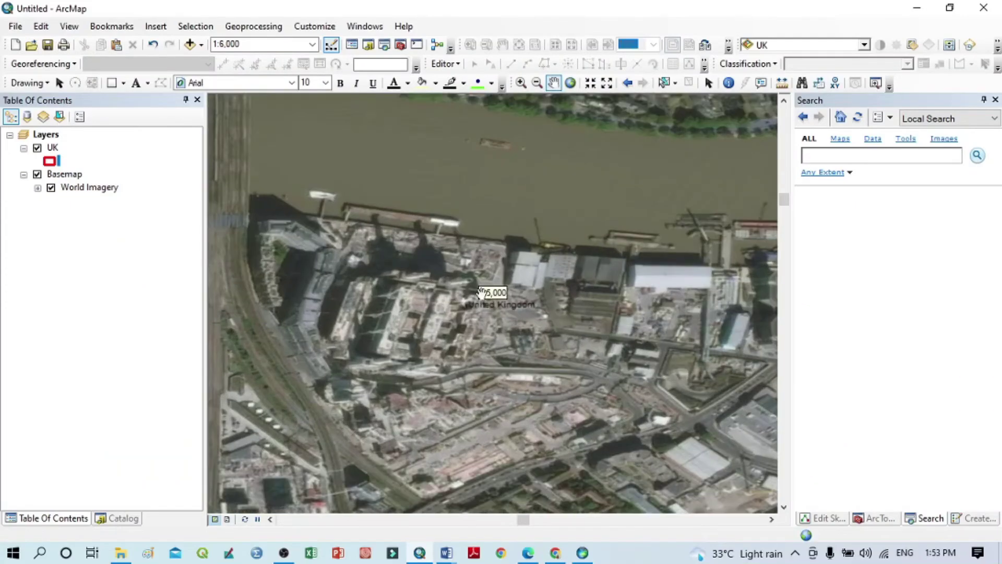
scroll(509, 293, "up", 2)
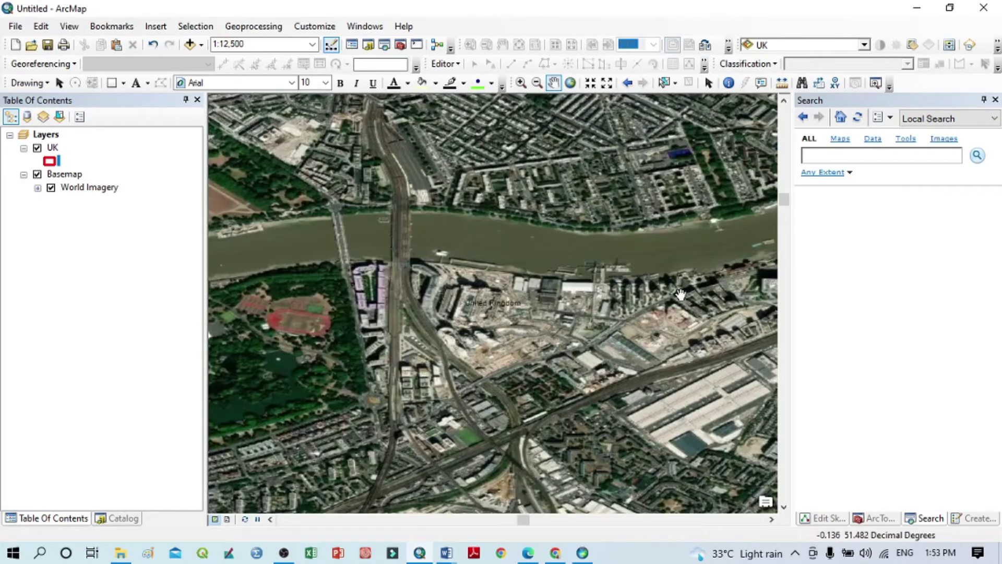
left_click_drag(598, 281, 514, 298)
left_click_drag(695, 325, 688, 332)
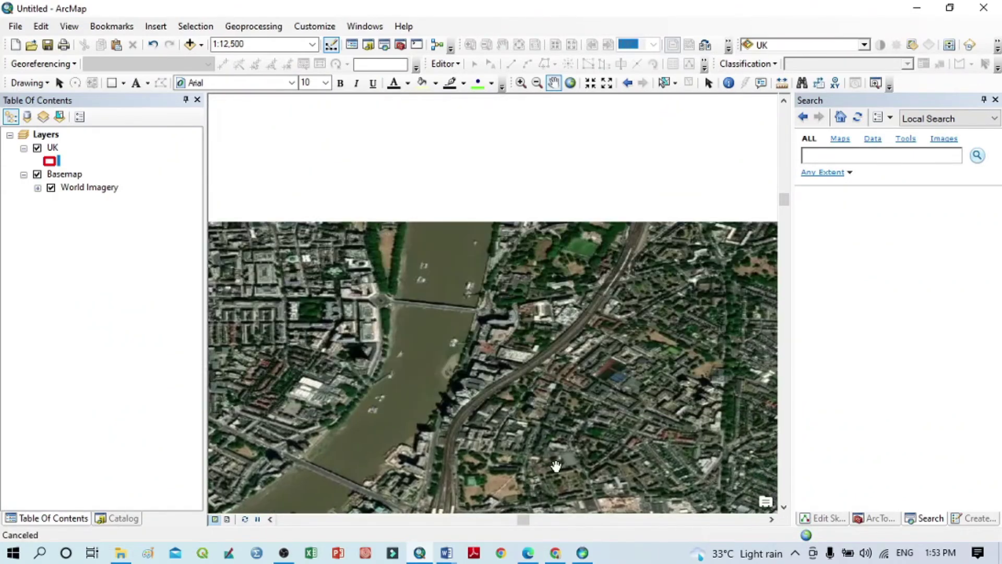
left_click_drag(678, 272, 637, 403)
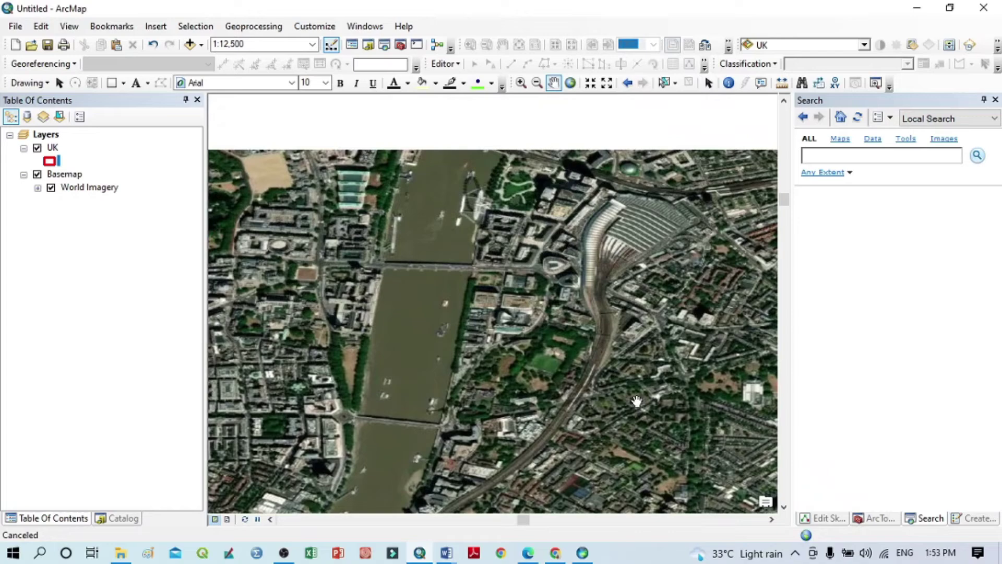
left_click_drag(582, 209, 595, 408)
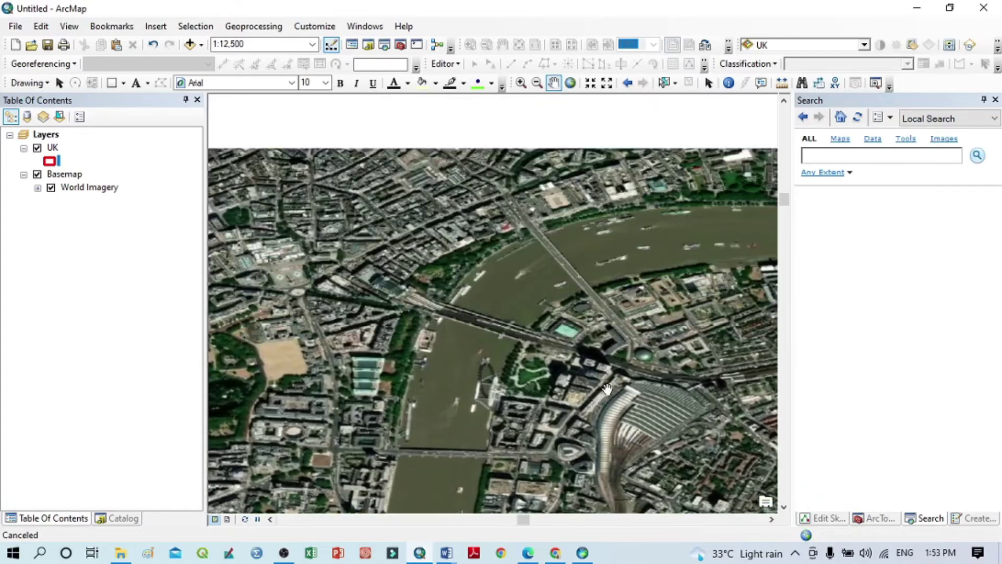
left_click_drag(693, 258, 447, 308)
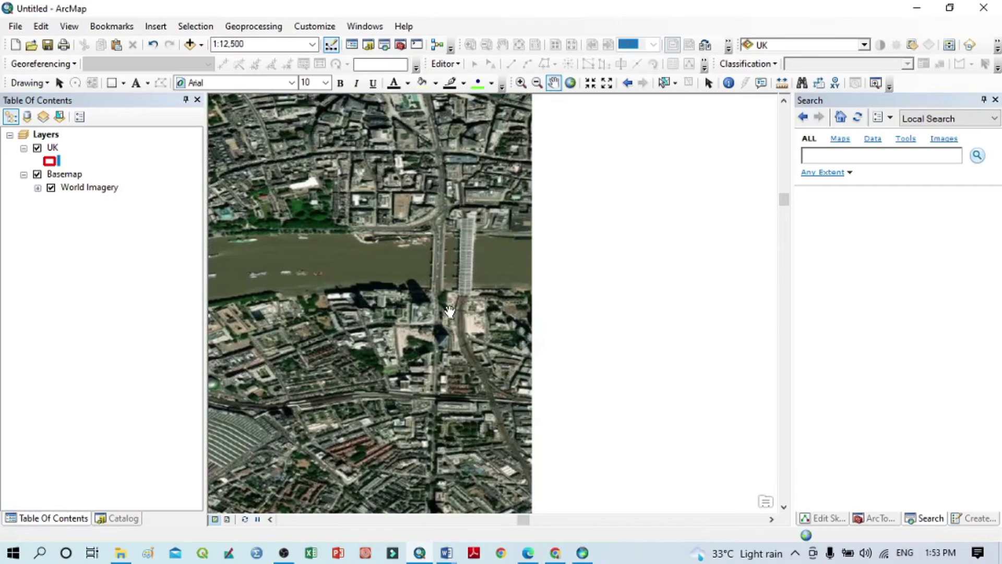
left_click_drag(483, 252, 386, 252)
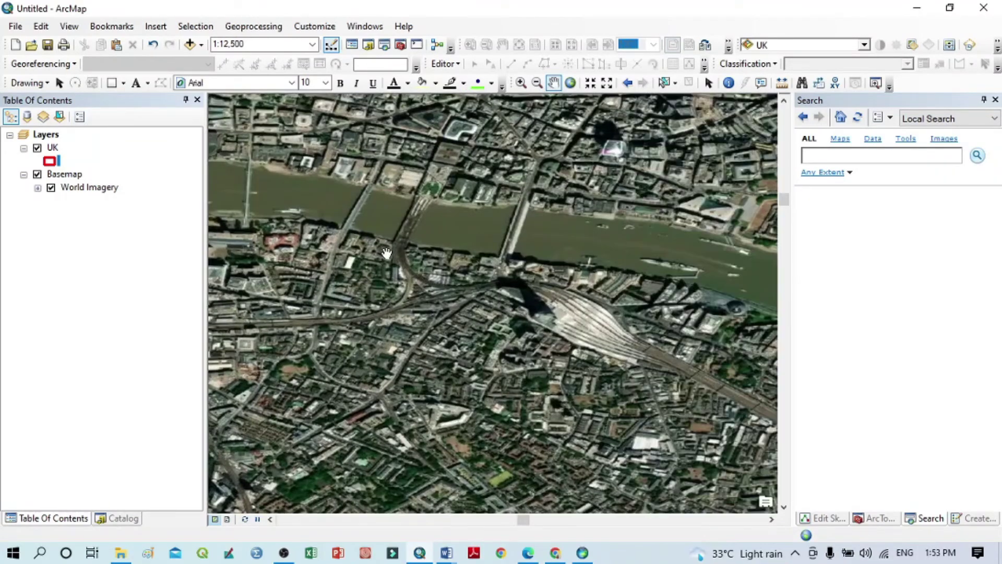
scroll(550, 292, "up", 1)
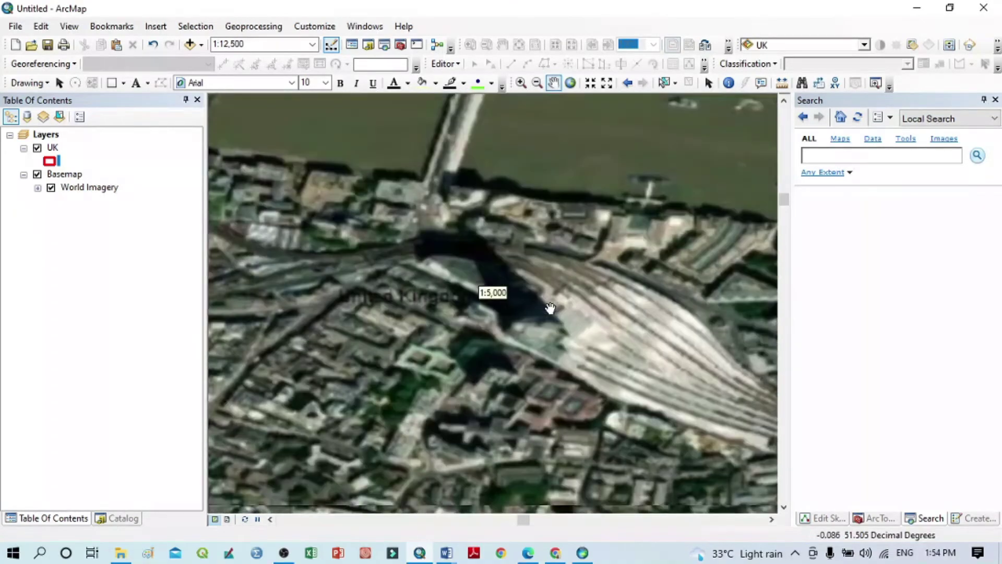
scroll(551, 307, "down", 1)
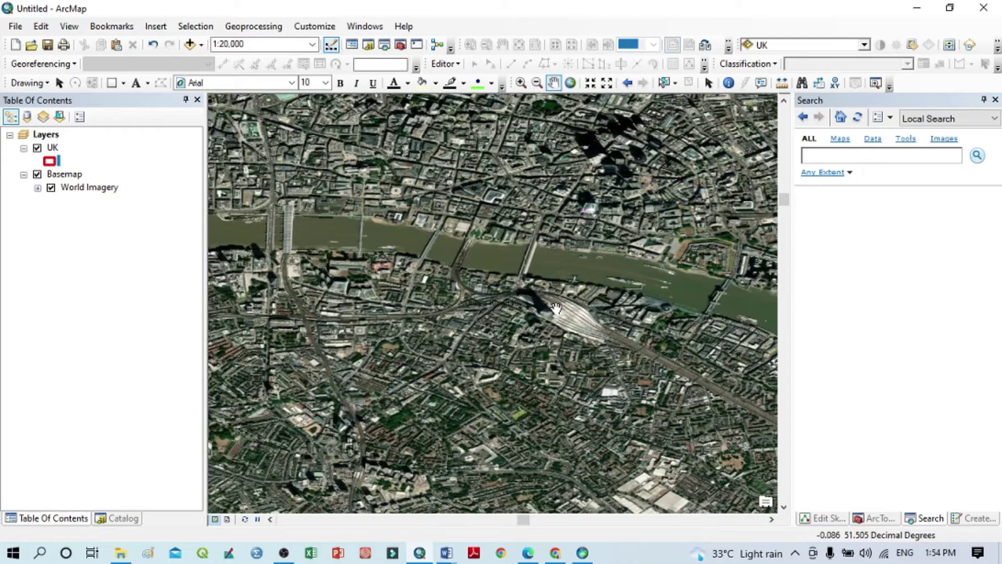
left_click(53, 150)
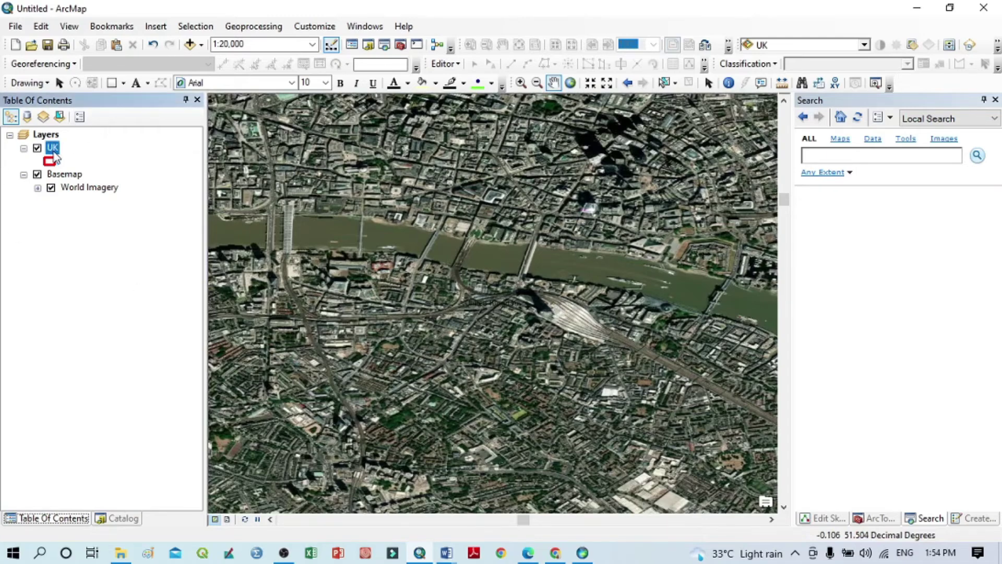
- Zoom to the whole UK layer and add the Streets basemap as a second basemap group
right_click(54, 152)
left_click(122, 227)
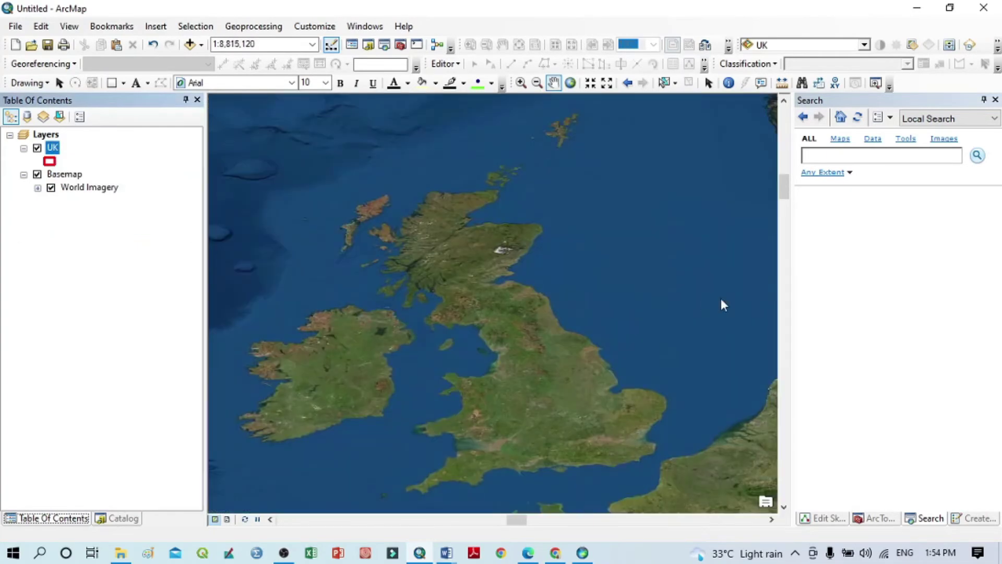
left_click(202, 47)
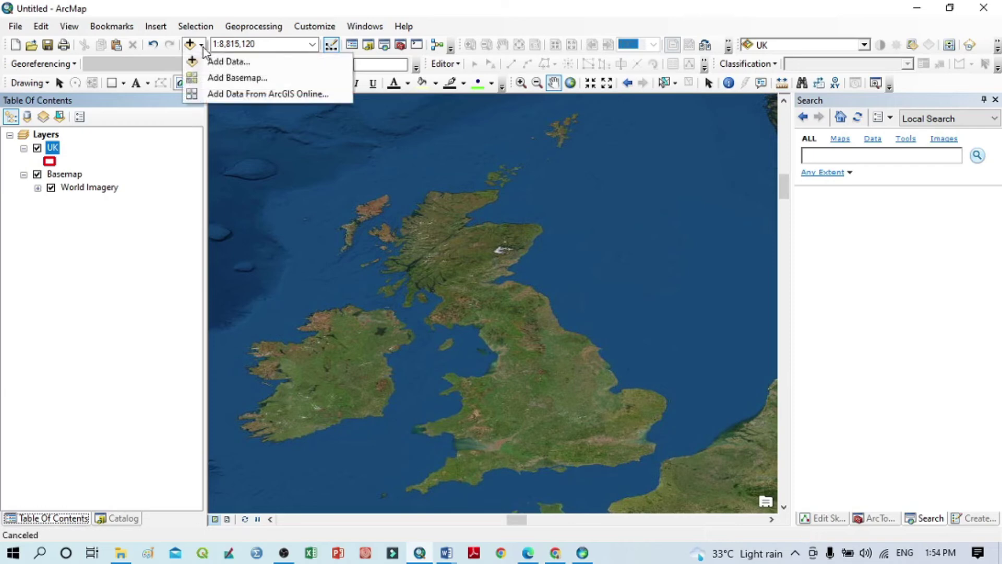
left_click(229, 78)
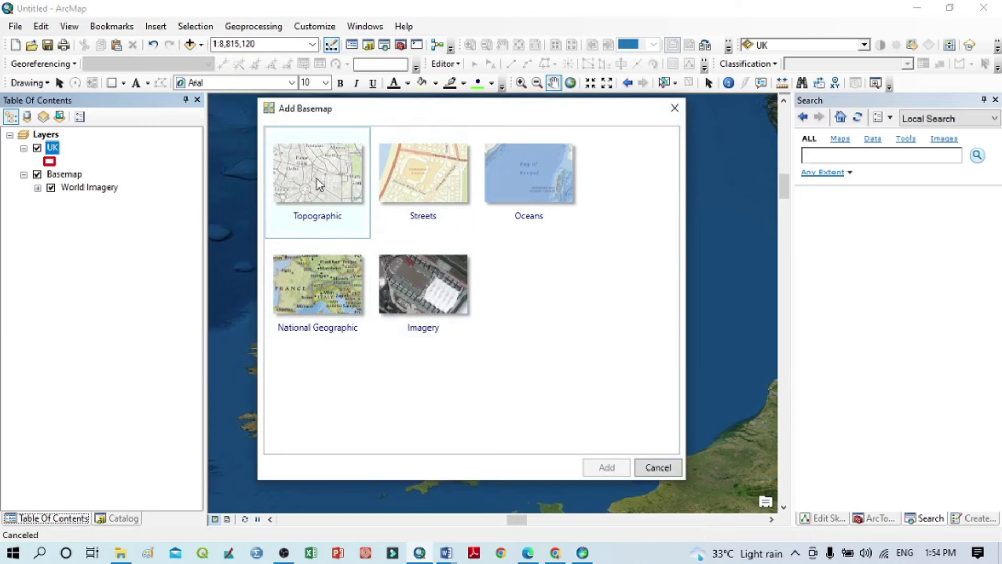
left_click(389, 180)
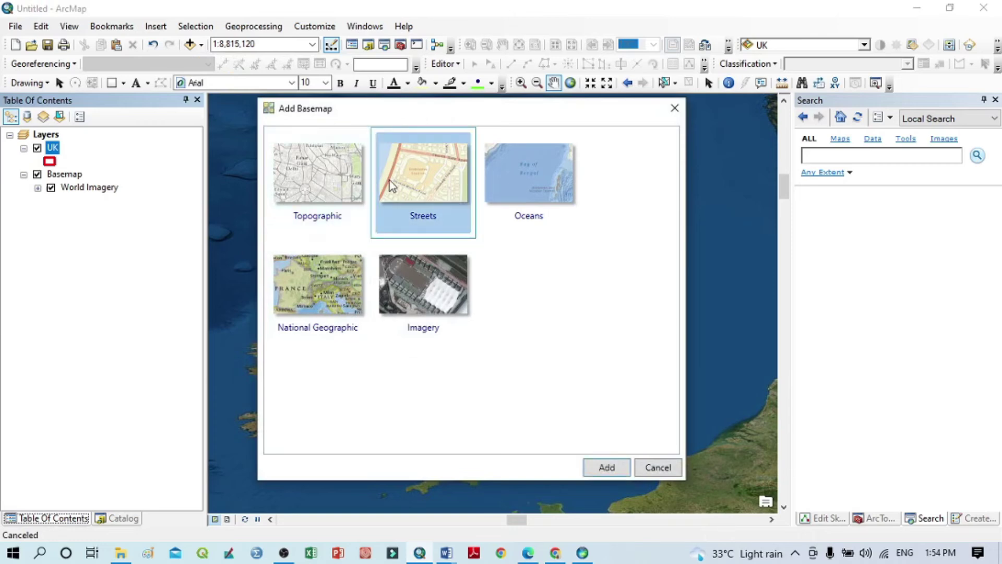
left_click(606, 468)
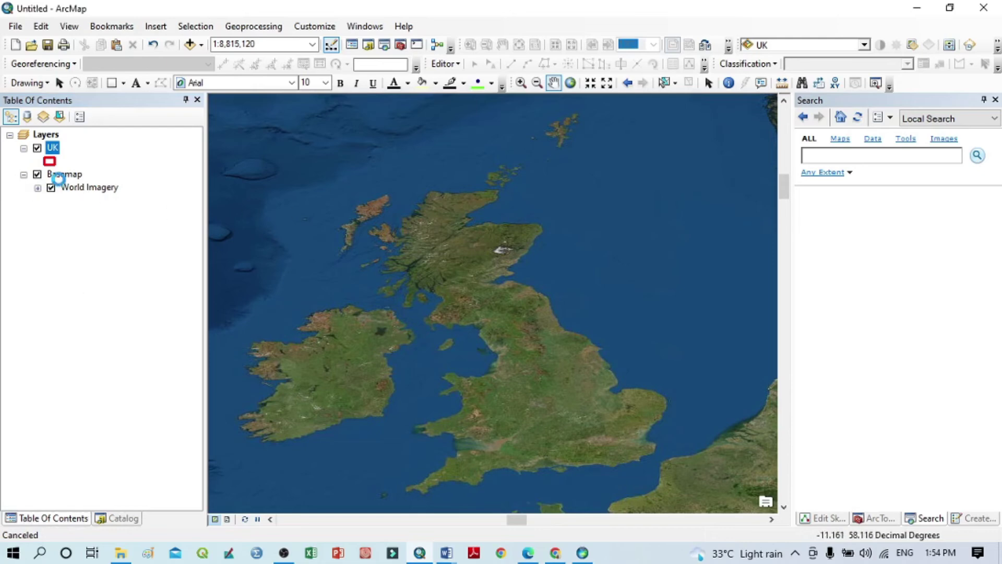
left_click(38, 174)
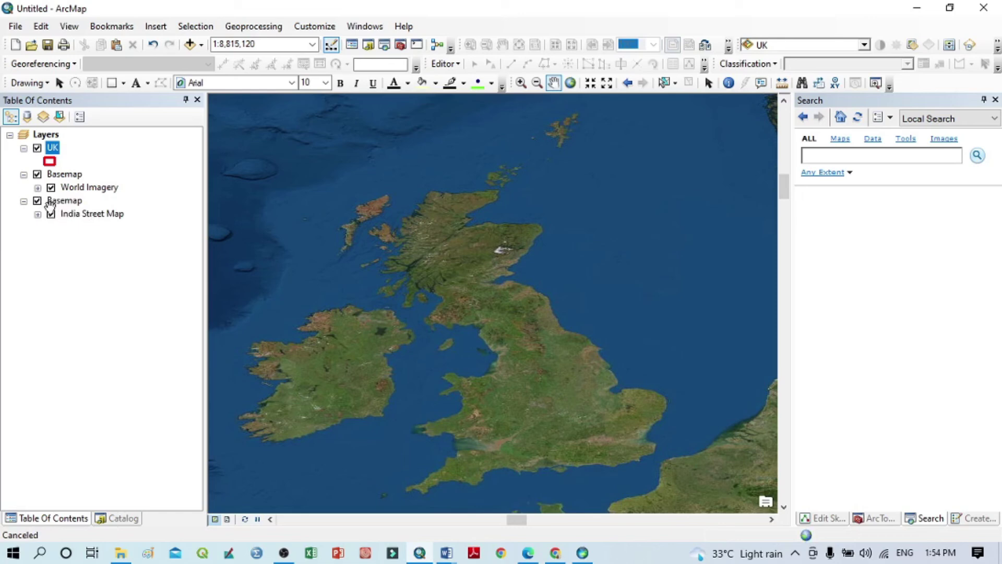
- Turn off World Imagery and view central London's streets around Waterloo at about 1:25,000
left_click(37, 174)
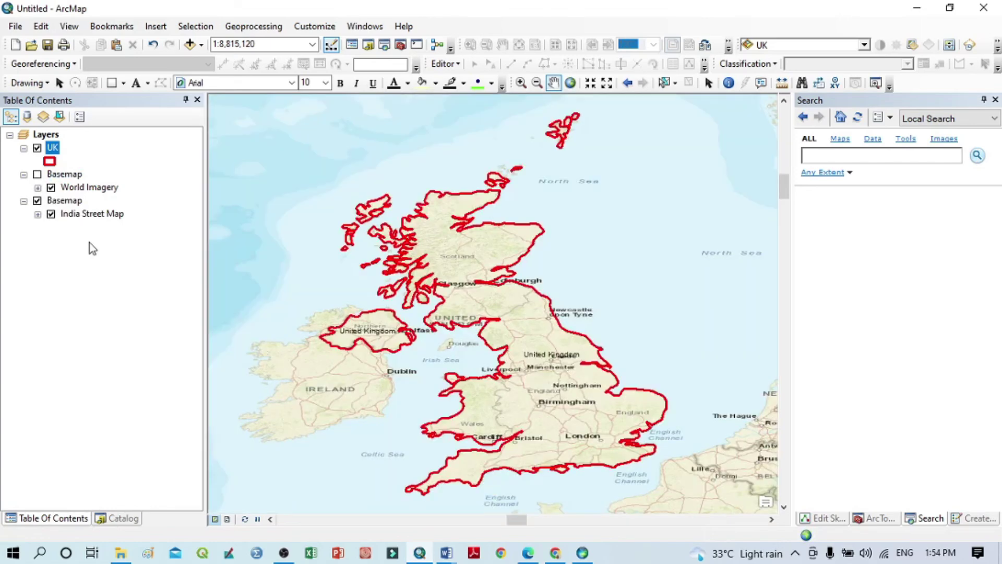
left_click_drag(545, 435, 550, 368)
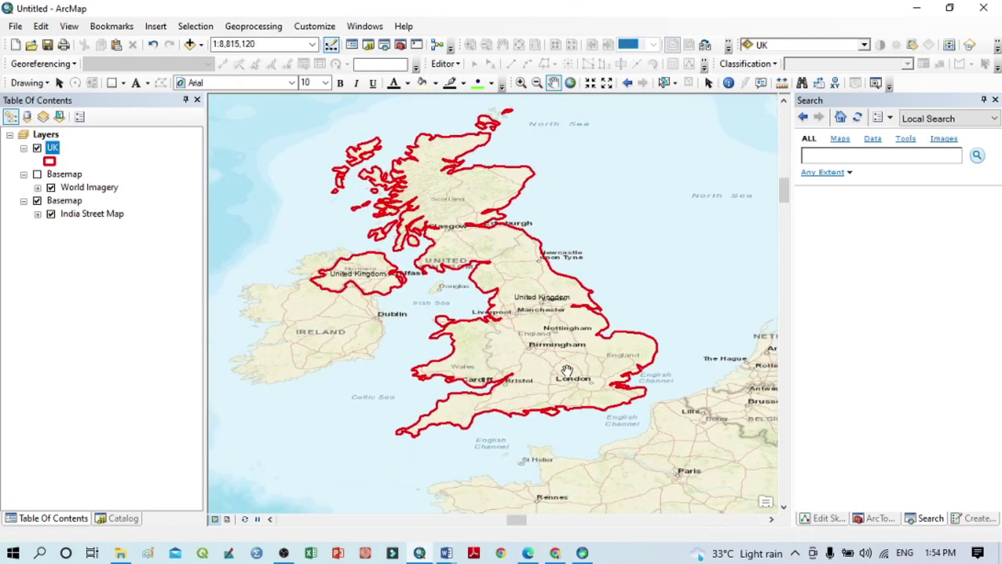
scroll(573, 383, "up", 2)
scroll(573, 382, "down", 4)
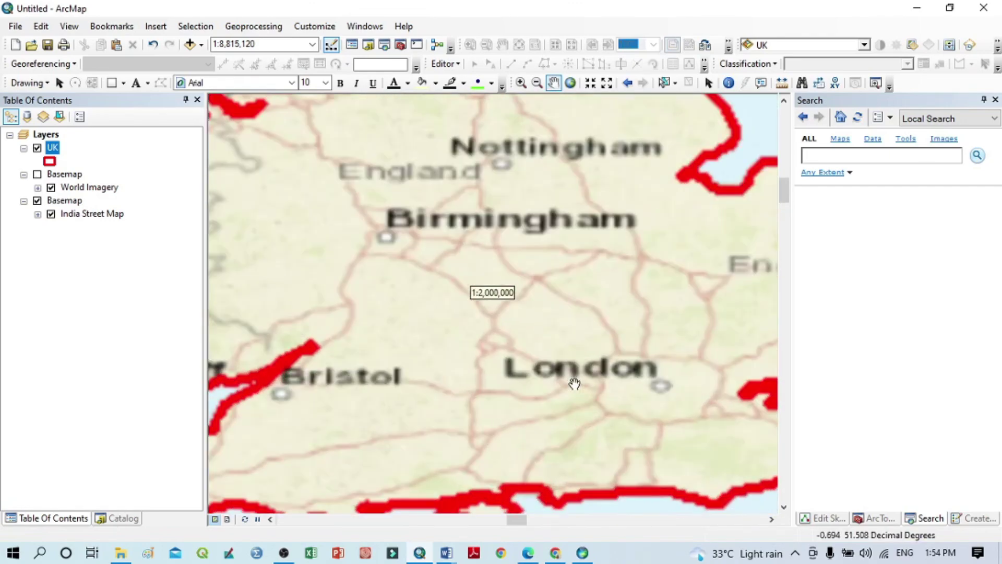
left_click_drag(747, 408, 561, 342)
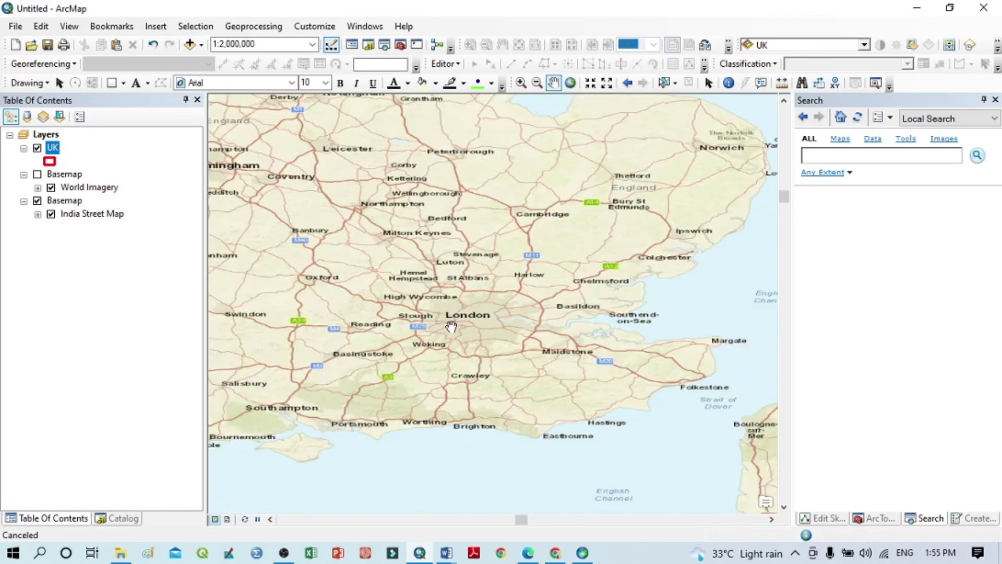
scroll(449, 326, "down", 5)
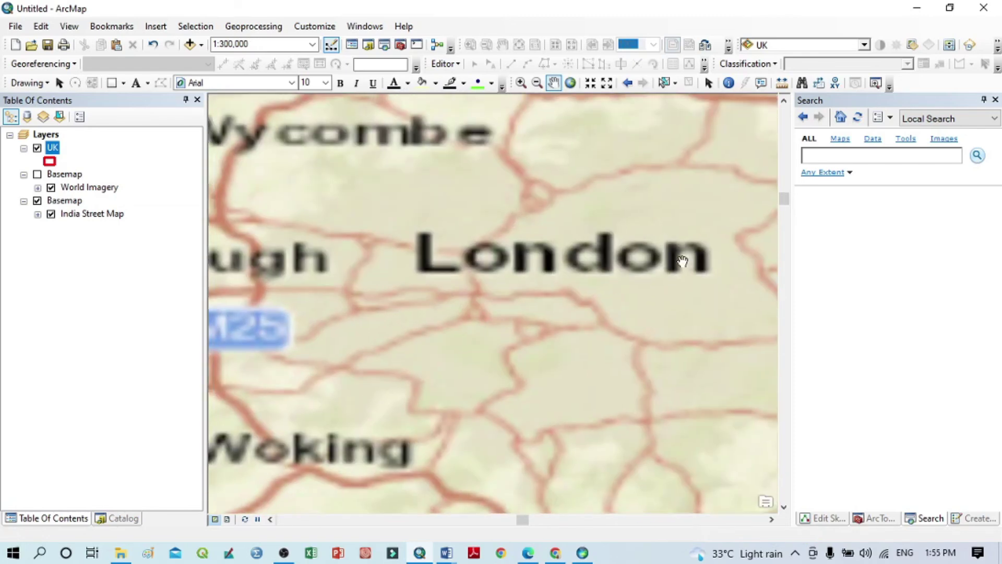
scroll(585, 320, "down", 5)
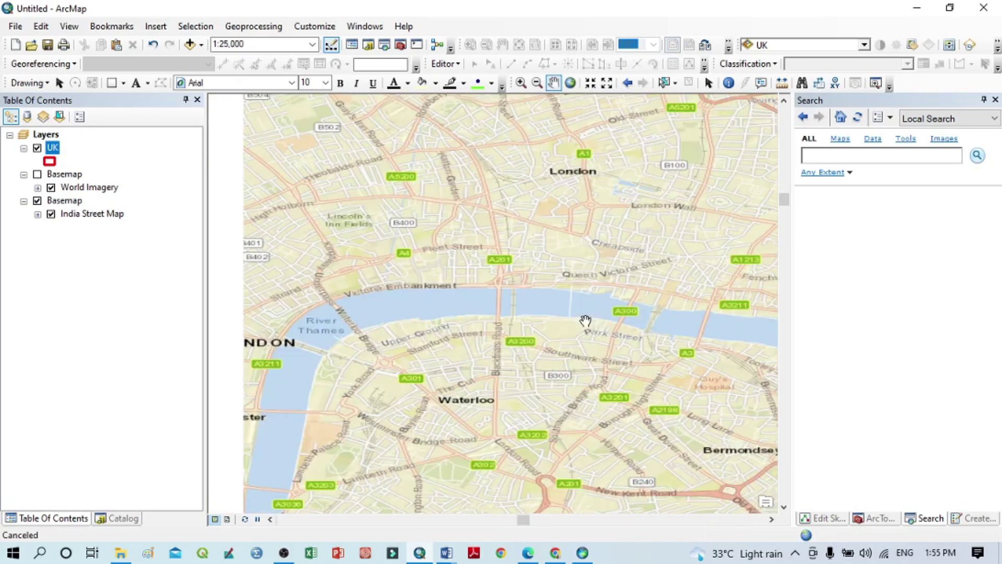